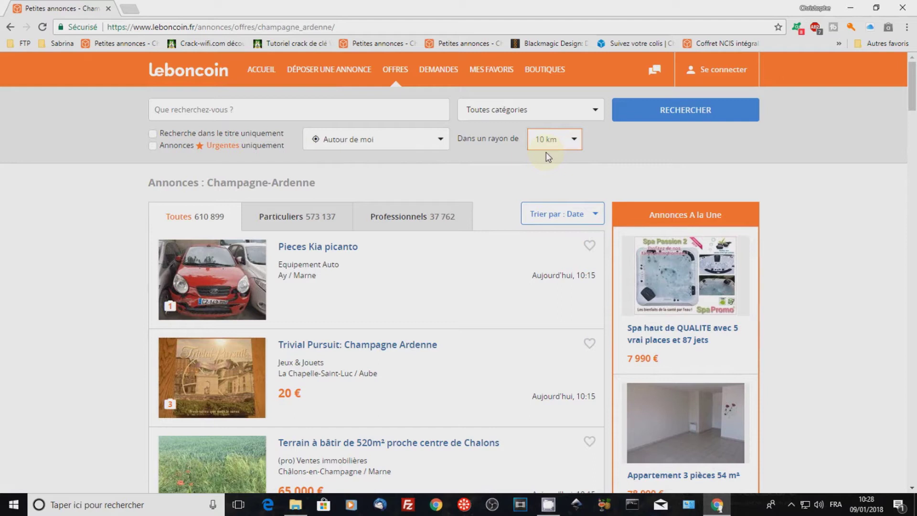
# Search all leboncoin offers around the current location within a 10 km radius and browse the results.
pyautogui.click(553, 146)
pyautogui.click(554, 147)
pyautogui.click(554, 163)
pyautogui.click(644, 116)
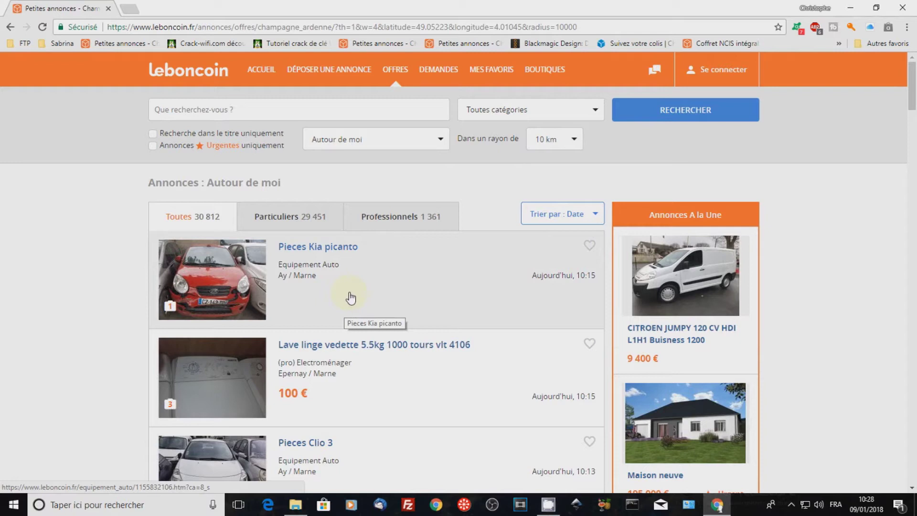
pyautogui.scroll(-5, 363, 299)
pyautogui.scroll(5, 364, 301)
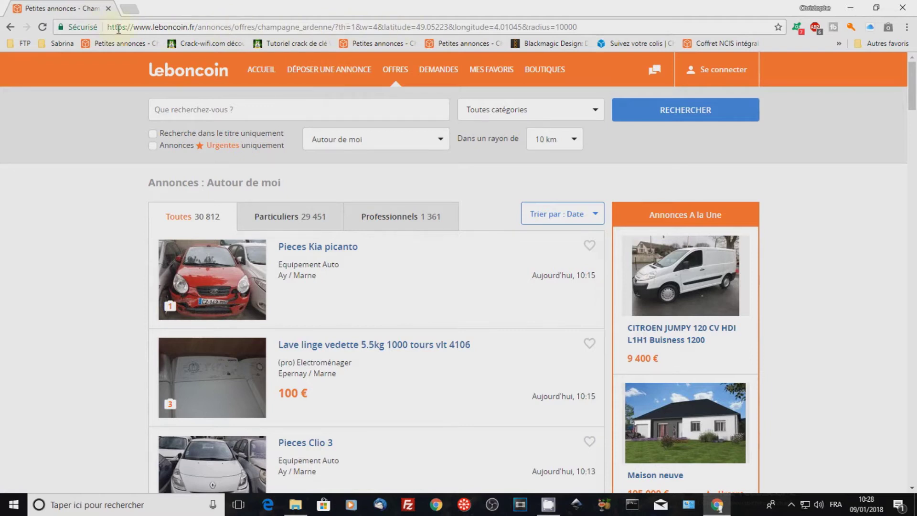
# Examine the latitude and longitude parameters in the URL of the search results.
pyautogui.moveTo(383, 28); pyautogui.dragTo(444, 32)
pyautogui.click(416, 28)
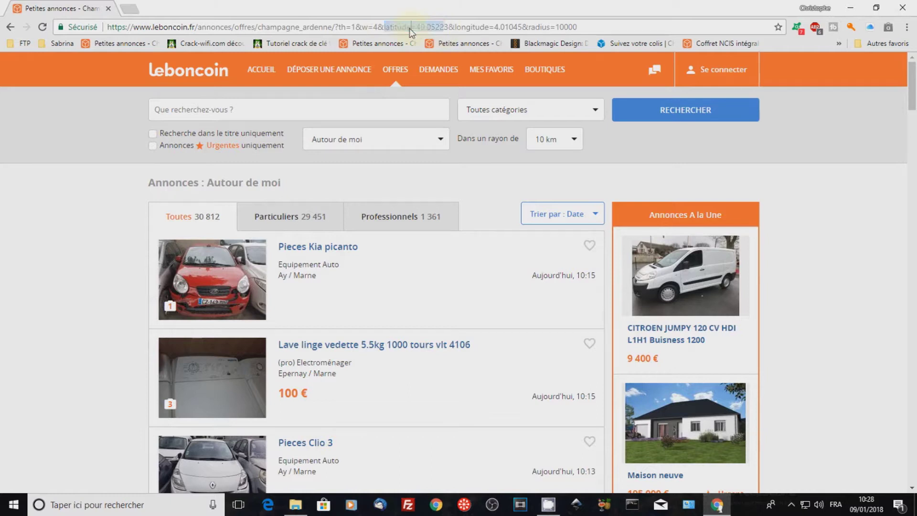
pyautogui.moveTo(455, 27); pyautogui.dragTo(522, 33)
pyautogui.click(518, 29)
# Open the coordonnees-gps.fr website in a new browser tab.
pyautogui.click(136, 9)
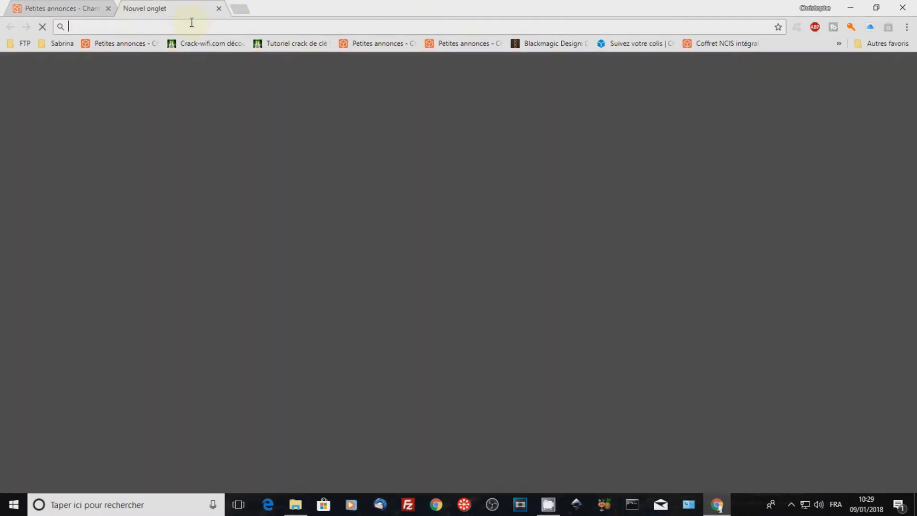
pyautogui.write('coordonnees-gps.fr')
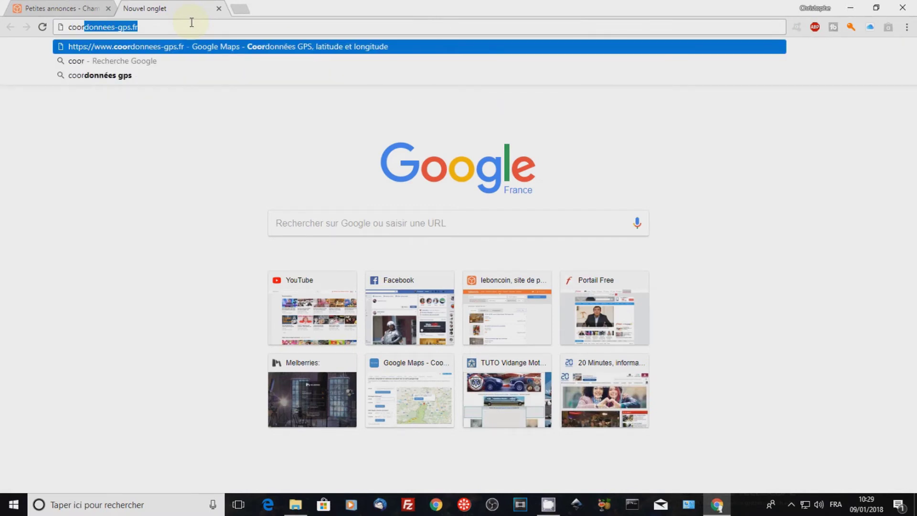
pyautogui.press('Return')
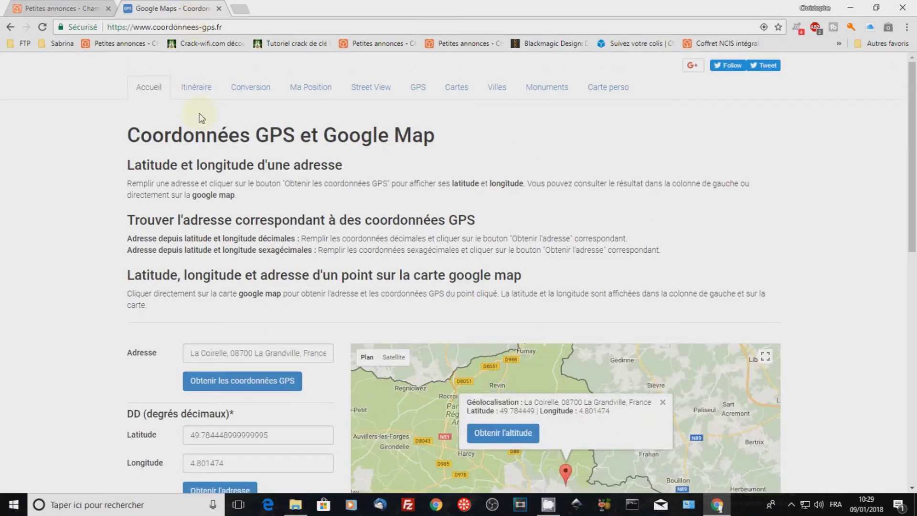
# Copy the latitude 49.05223 from the leboncoin URL into the decimal-degree latitude field on coordonnees-gps.fr.
pyautogui.click(87, 8)
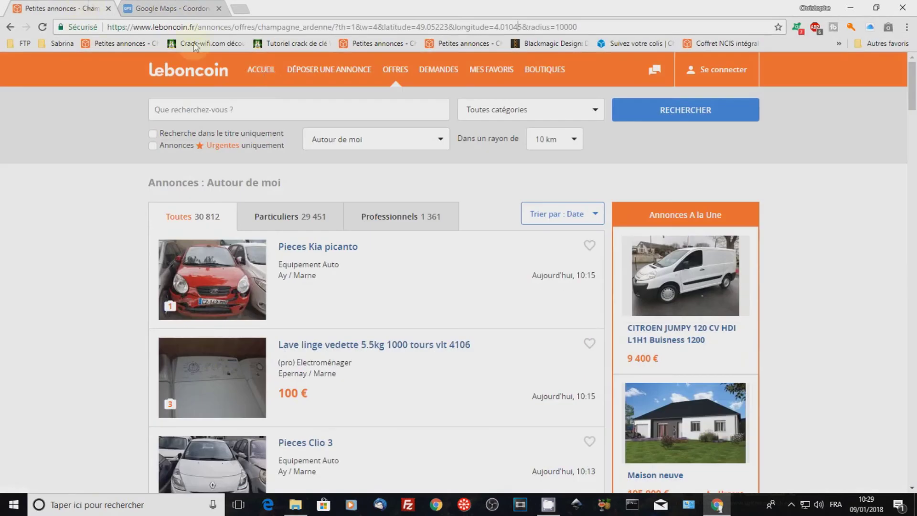
pyautogui.doubleClick(417, 26)
pyautogui.hotkey('ctrl', 'c')
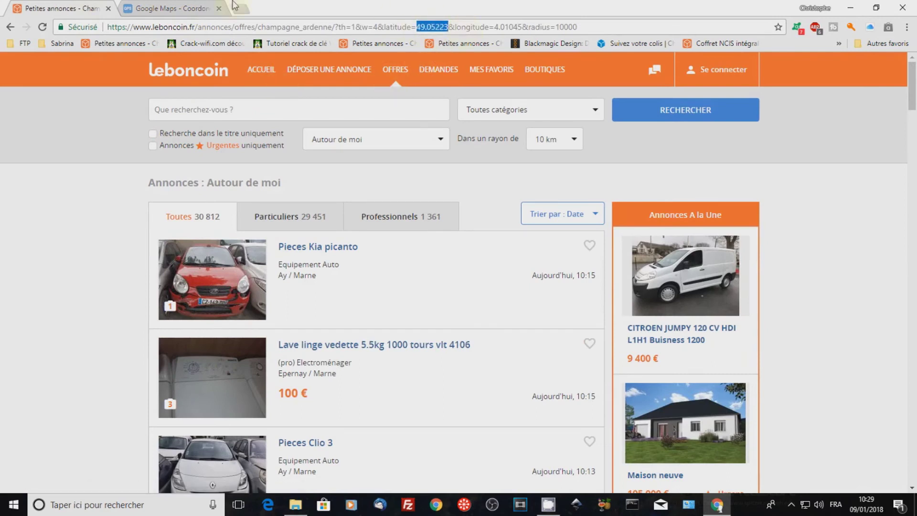
pyautogui.click(172, 9)
pyautogui.scroll(-1, 297, 338)
pyautogui.click(292, 320)
pyautogui.hotkey('ctrl', 'a')
pyautogui.hotkey('ctrl', 'v')
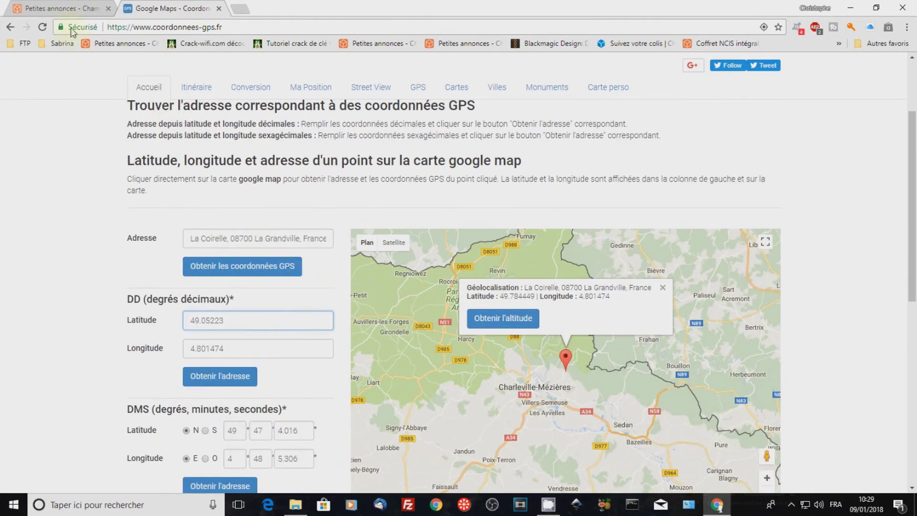
# Copy the longitude 4.01045 from the leboncoin URL into the decimal-degree longitude field on coordonnees-gps.fr and look up the matching address.
pyautogui.click(62, 9)
pyautogui.moveTo(494, 28); pyautogui.dragTo(523, 28)
pyautogui.hotkey('ctrl', 'c')
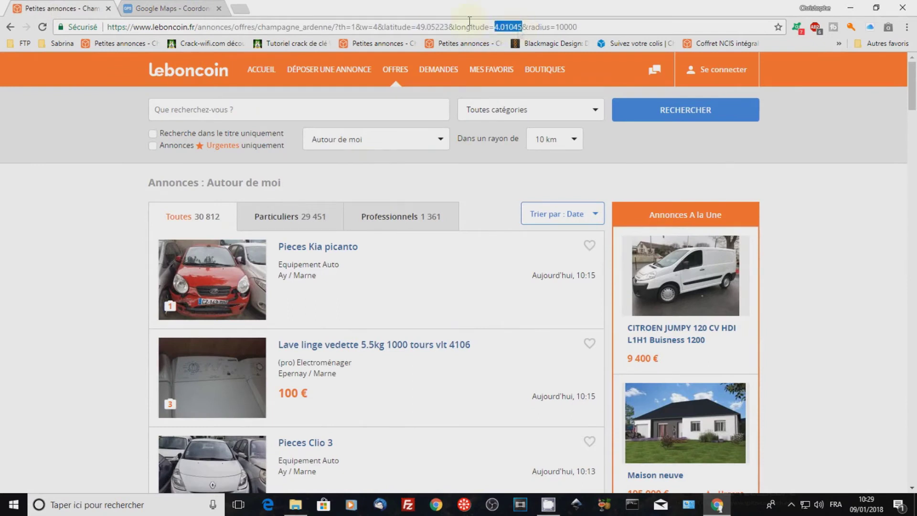
pyautogui.click(172, 8)
pyautogui.doubleClick(244, 350)
pyautogui.hotkey('ctrl', 'v')
pyautogui.click(233, 382)
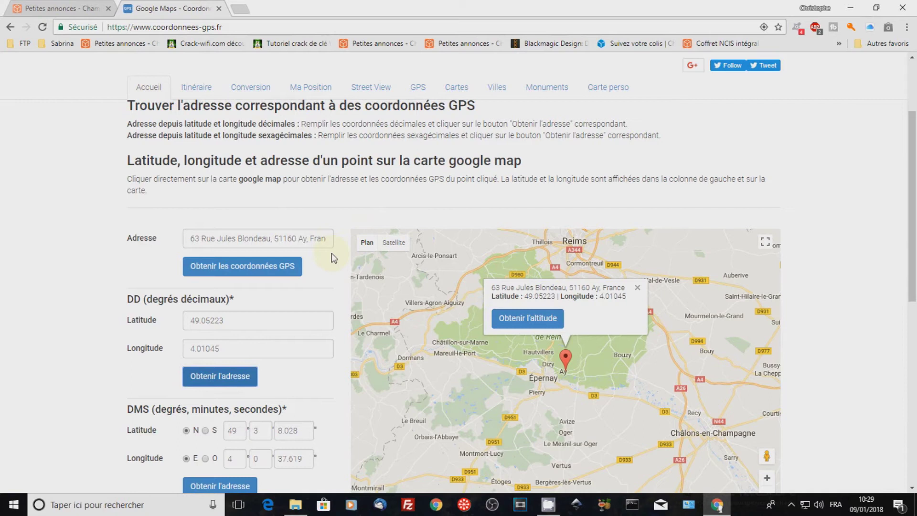
# Set the address to the suggested Mairie de Charleville-Mézières and get its GPS coordinates.
pyautogui.tripleClick(264, 238)
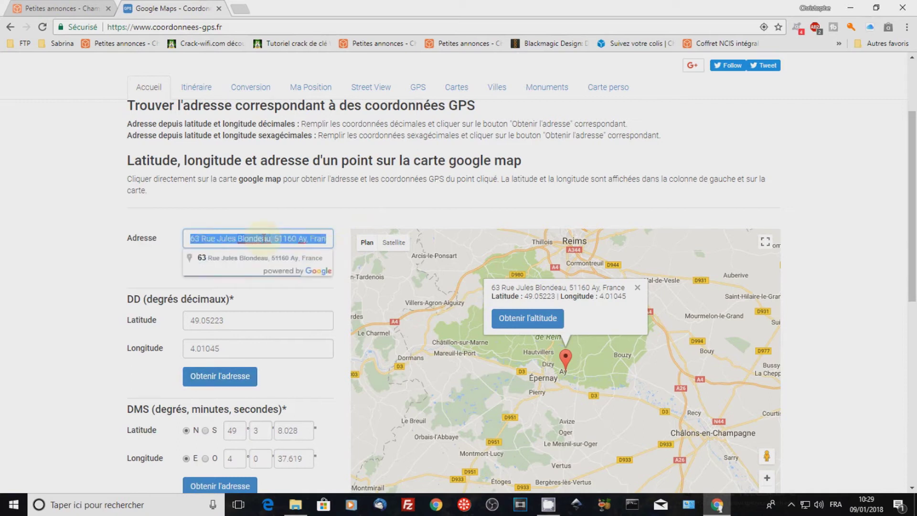
pyautogui.write('mairie')
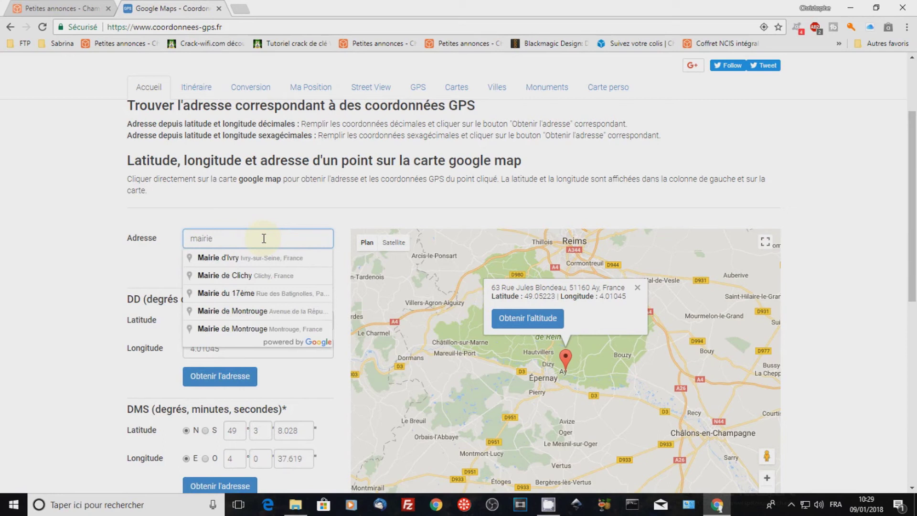
pyautogui.write(' de charlevi')
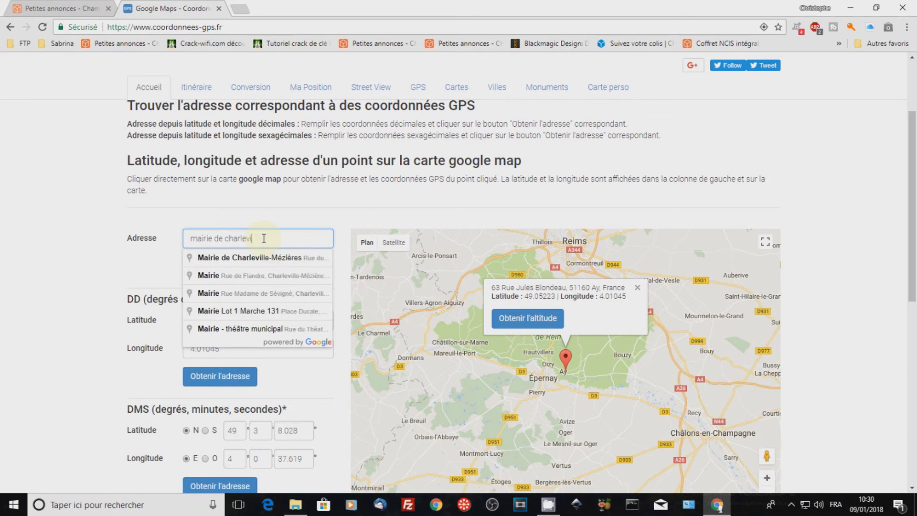
pyautogui.click(285, 258)
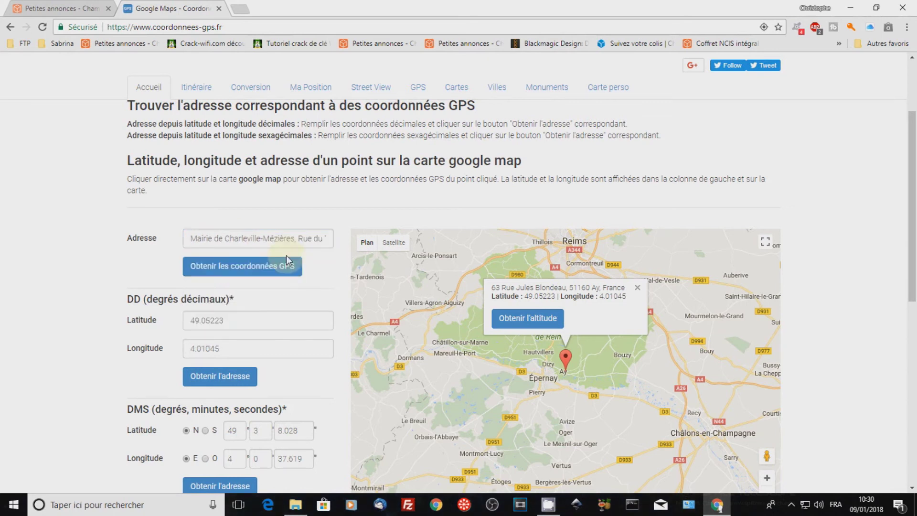
pyautogui.click(247, 269)
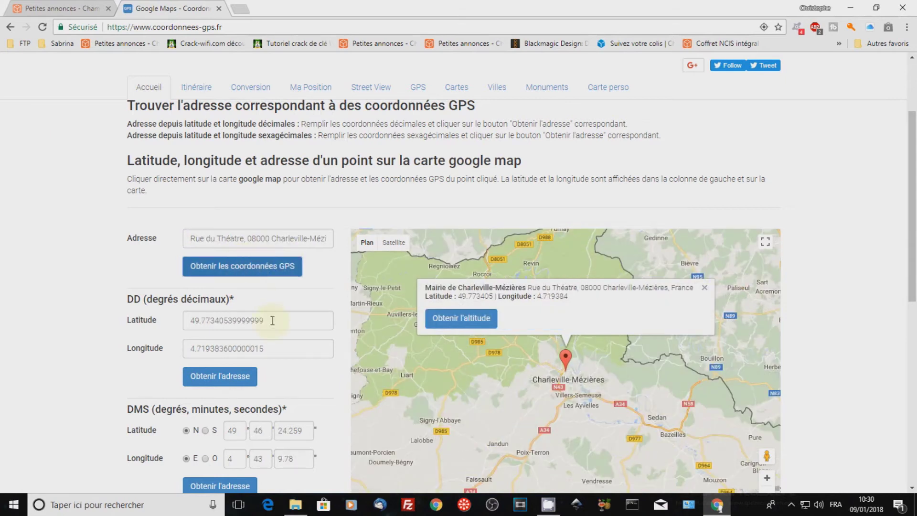
# Replace the latitude in the leboncoin search URL with the town hall's latitude, 49.77340539999999.
pyautogui.moveTo(272, 321); pyautogui.dragTo(147, 311)
pyautogui.hotkey('ctrl', 'c')
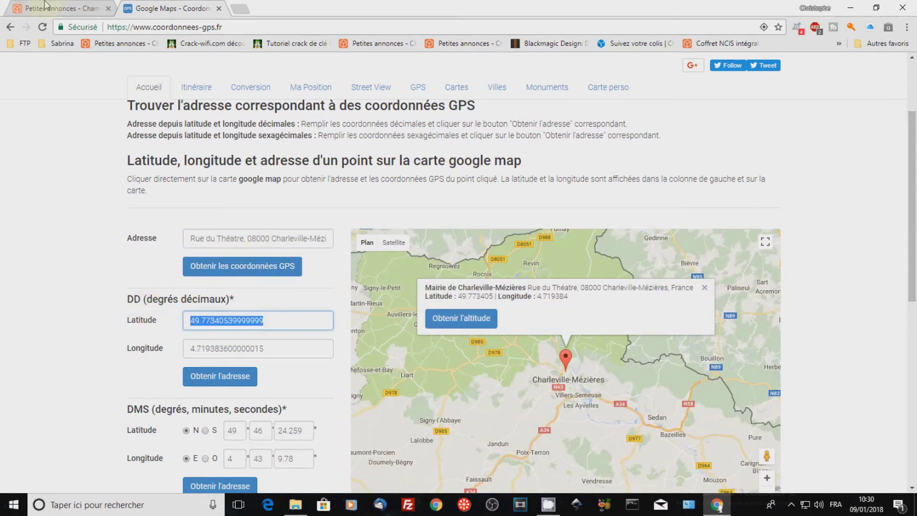
pyautogui.click(57, 8)
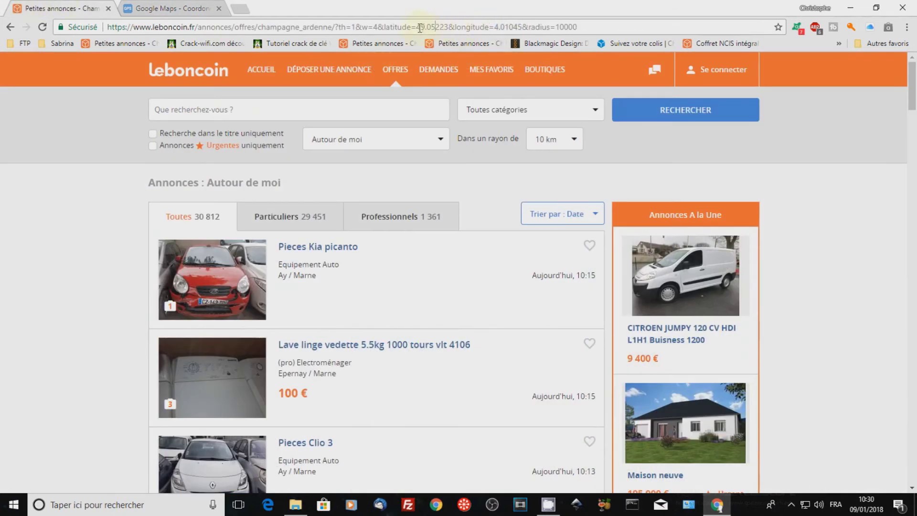
pyautogui.moveTo(416, 27); pyautogui.dragTo(449, 30)
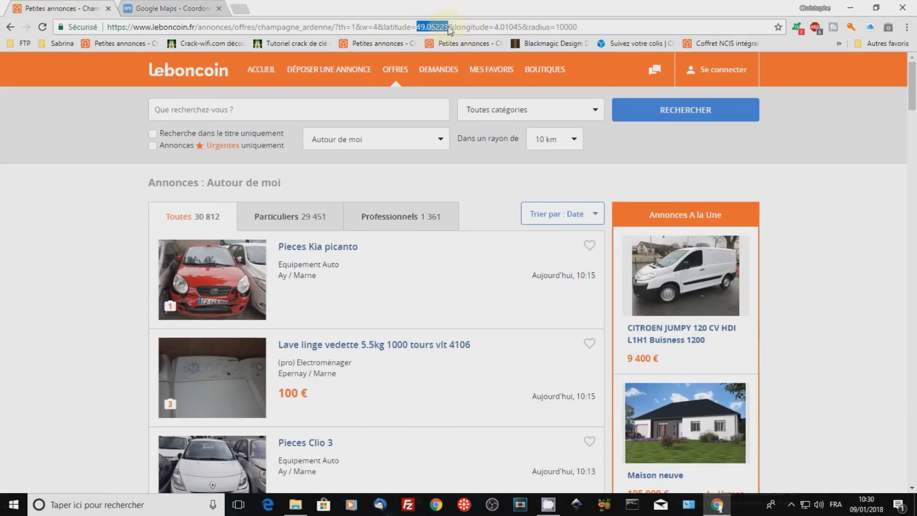
pyautogui.hotkey('ctrl', 'v')
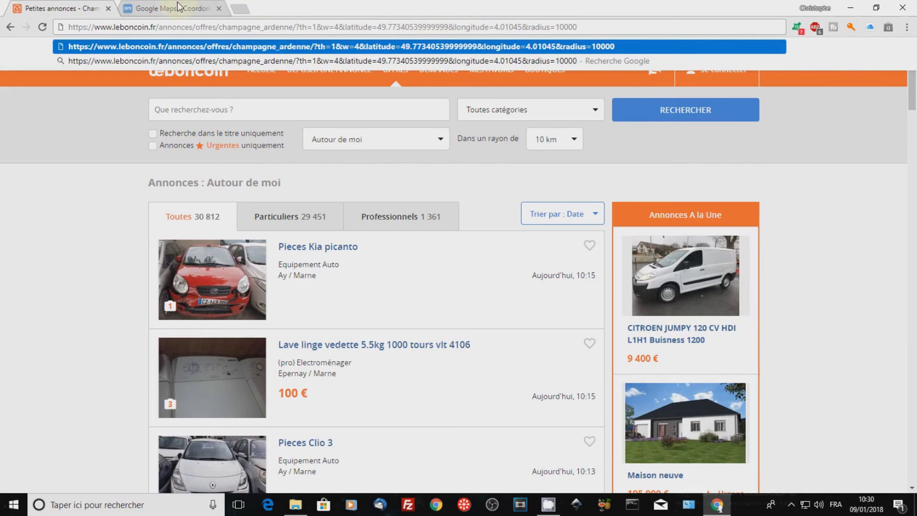
# Replace the longitude in the leboncoin search URL with the town hall's longitude, 4.719383600000015, and load the modified URL.
pyautogui.click(177, 7)
pyautogui.click(275, 353)
pyautogui.moveTo(275, 353); pyautogui.dragTo(187, 342)
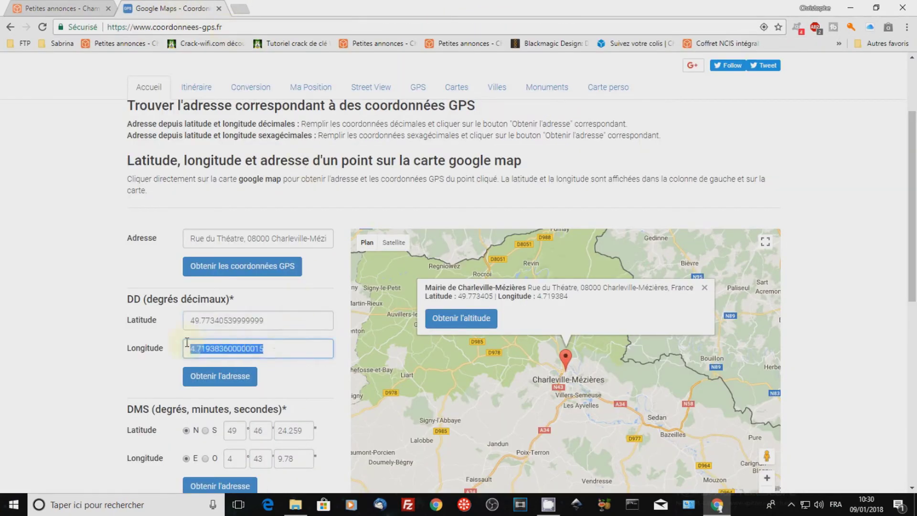
pyautogui.click(283, 351)
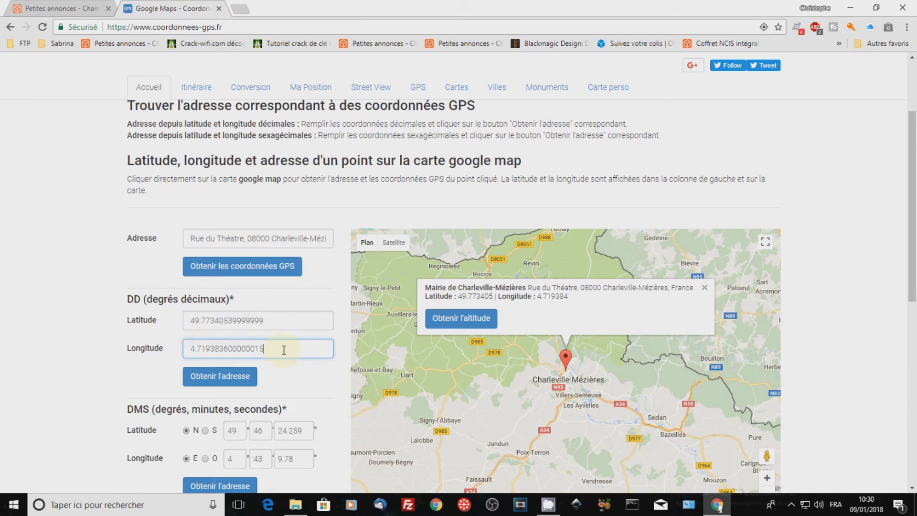
pyautogui.moveTo(284, 350); pyautogui.dragTo(192, 352)
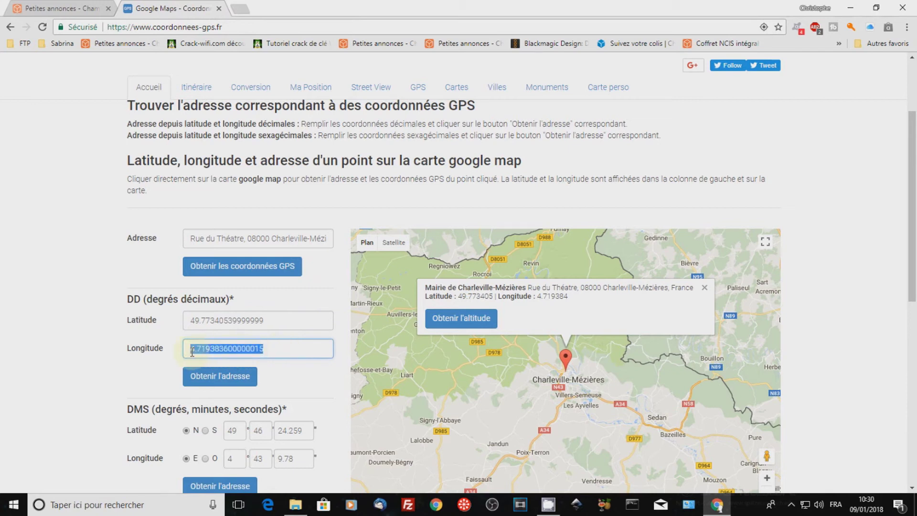
pyautogui.rightClick(223, 350)
pyautogui.click(264, 213)
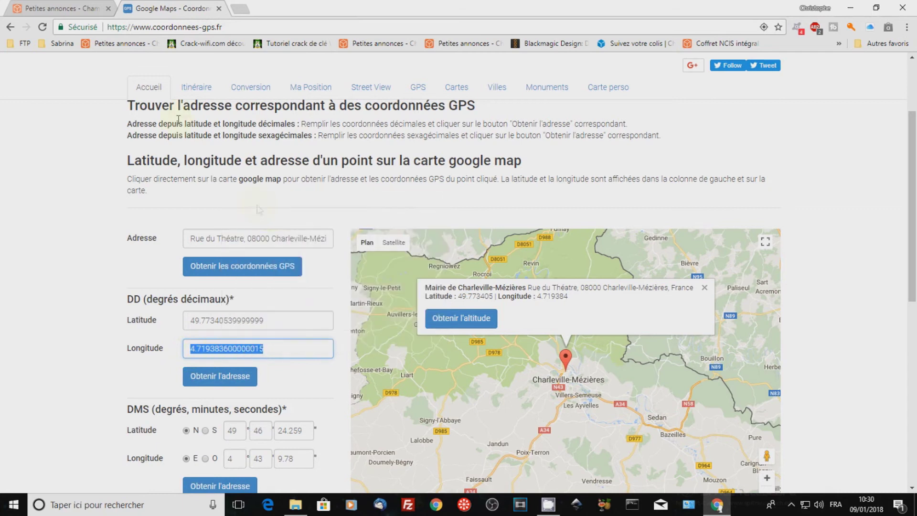
pyautogui.click(55, 9)
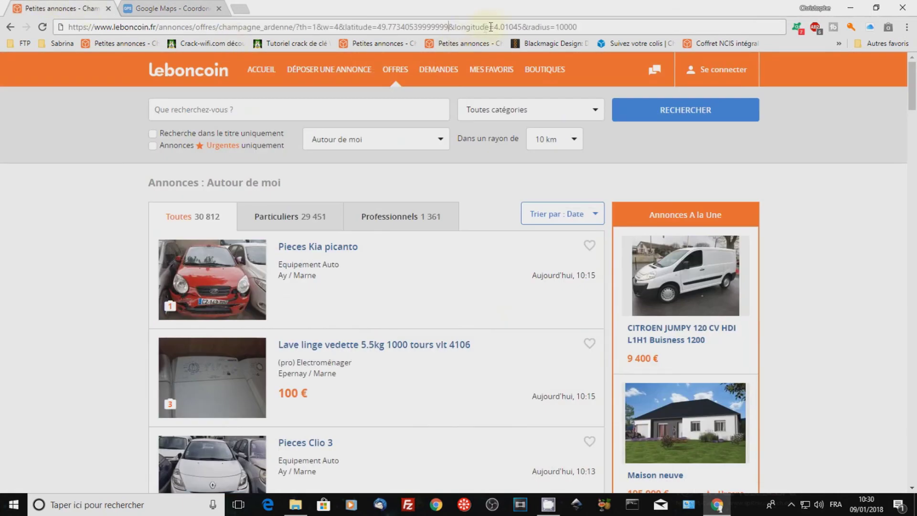
pyautogui.moveTo(494, 27); pyautogui.dragTo(523, 29)
pyautogui.rightClick(516, 34)
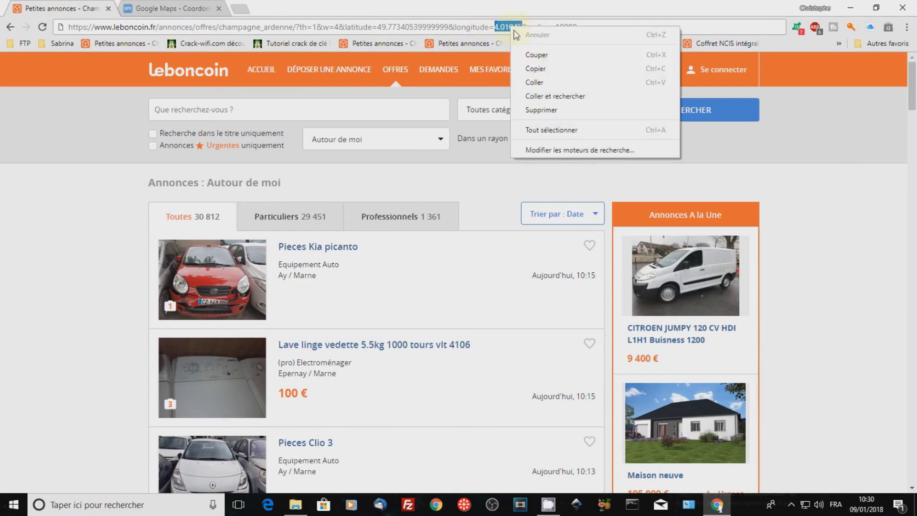
pyautogui.click(534, 82)
pyautogui.press('Return')
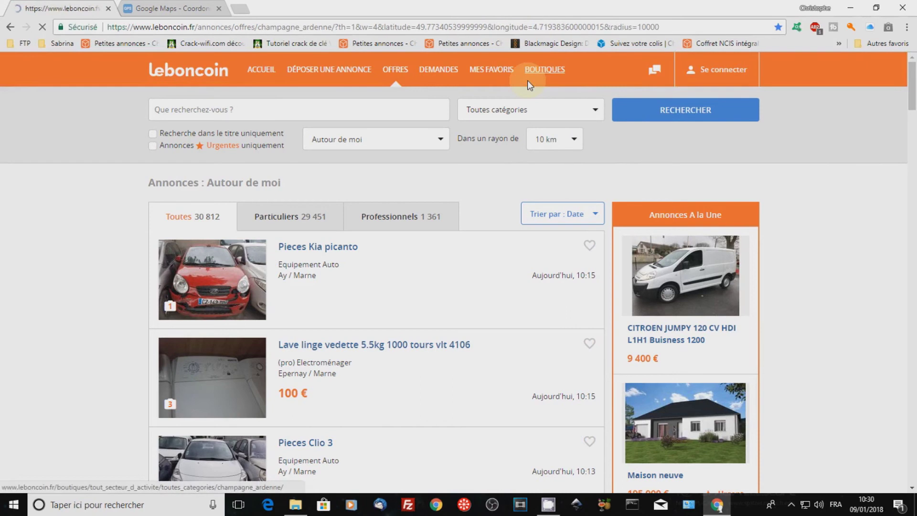